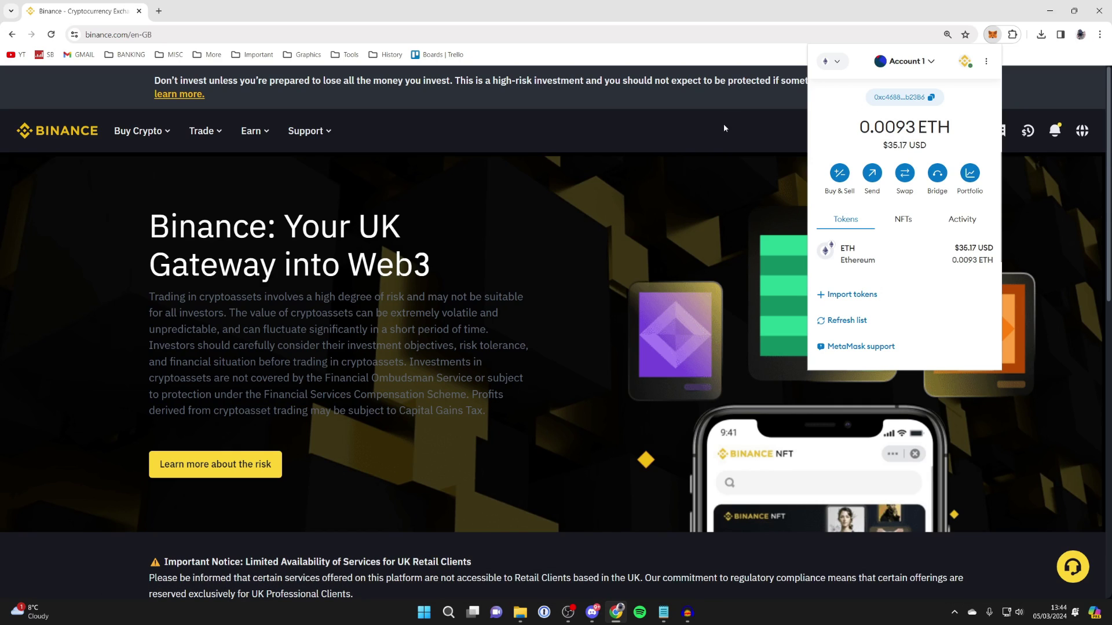
# Step: Dismiss the MetaMask overview showing the 0.0093 ETH balance to return to Binance
pyautogui.click(677, 190)
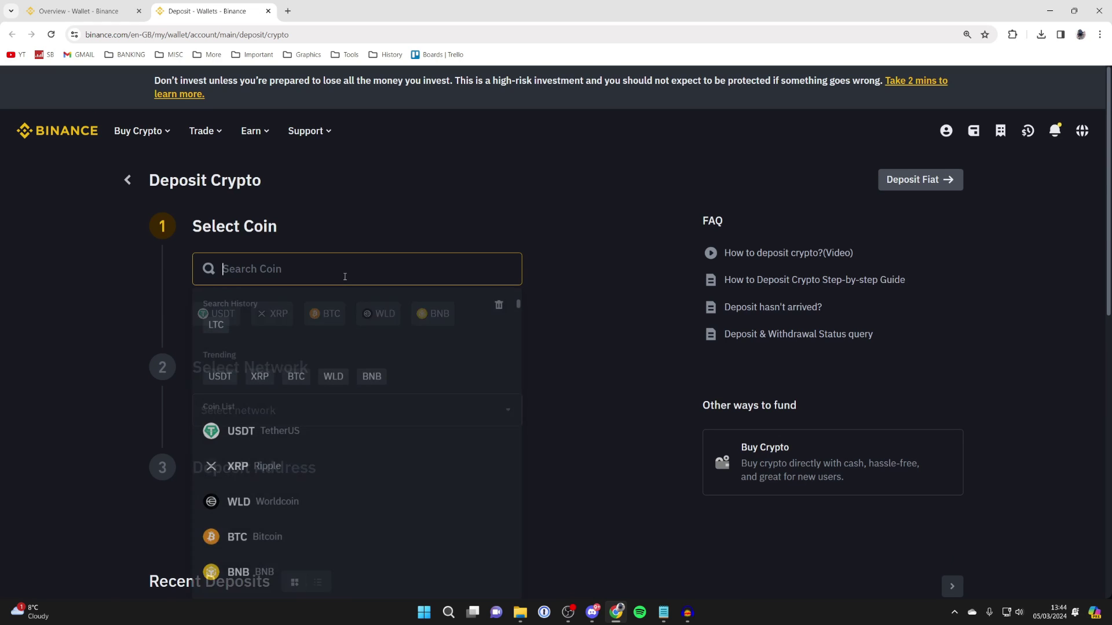
pyautogui.write('ethere')
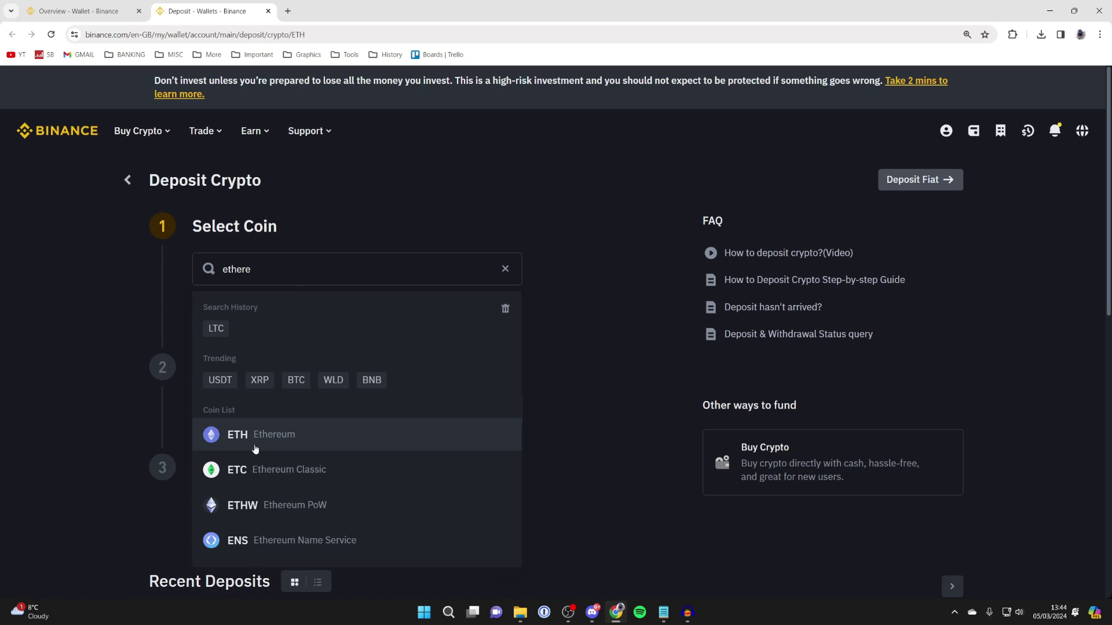
# Step: Pick Ethereum (ETH) from the filtered coin list as the deposit coin
pyautogui.click(254, 441)
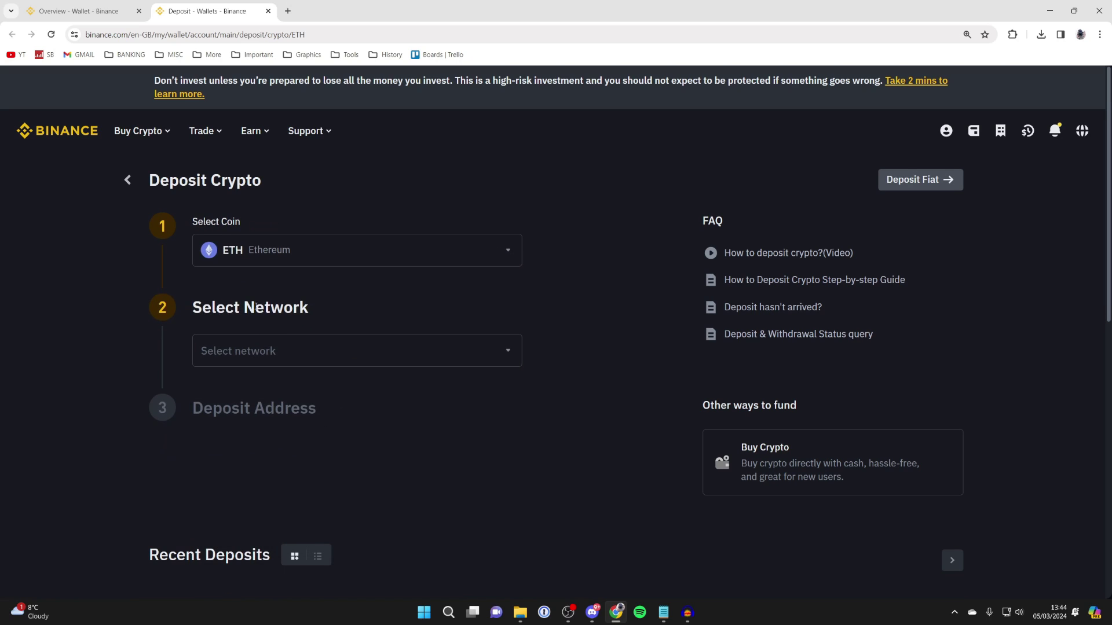
# Step: Confirm MetaMask is on Ethereum Mainnet while the deposit network list is open
pyautogui.click(261, 354)
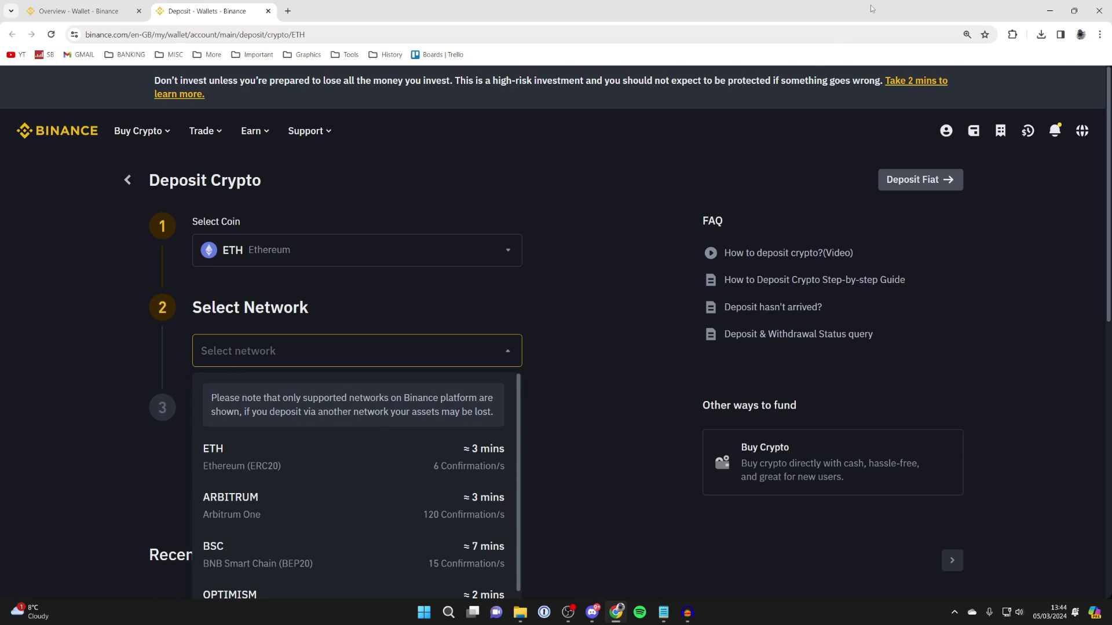
pyautogui.click(1013, 35)
pyautogui.click(908, 142)
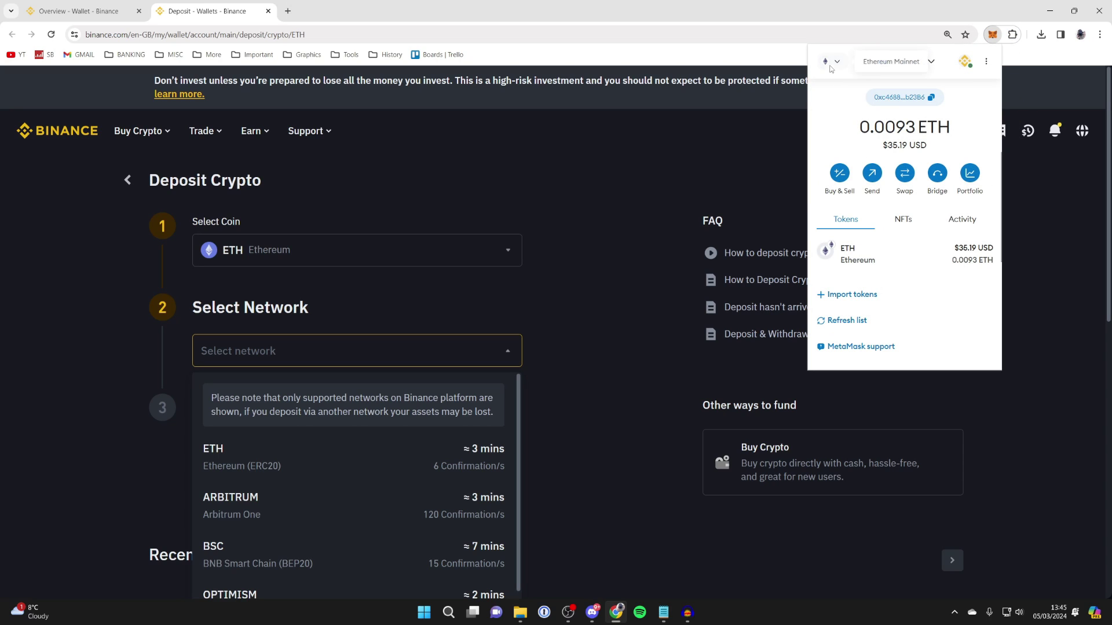
pyautogui.click(831, 69)
pyautogui.click(867, 149)
pyautogui.click(326, 346)
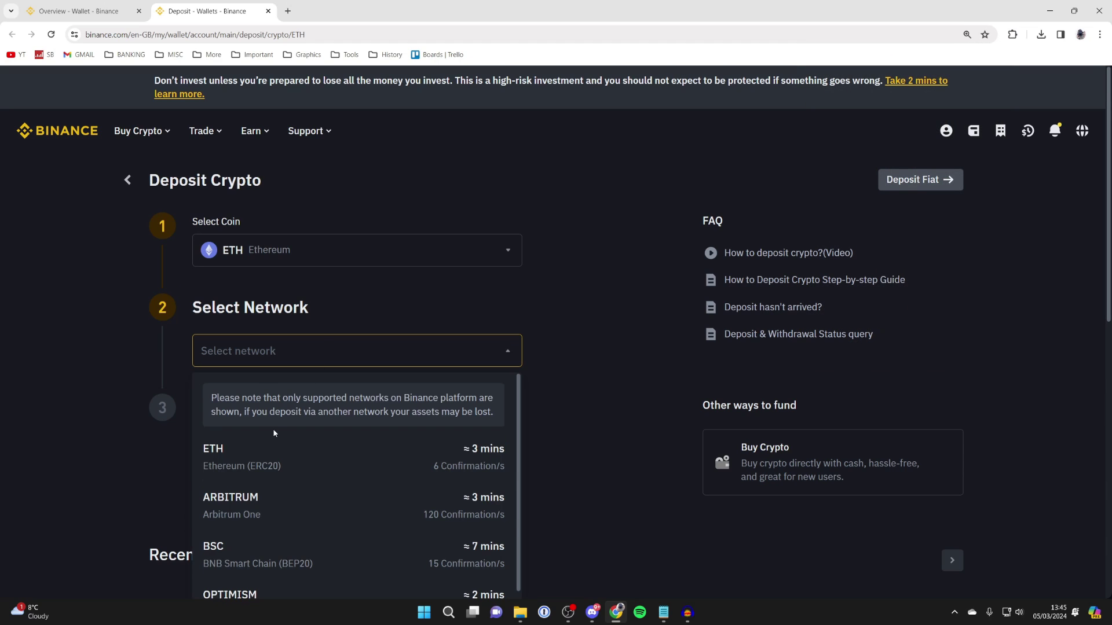
# Step: Choose the Ethereum (ERC20) network, accept the warning, and copy the ETH deposit address
pyautogui.click(264, 465)
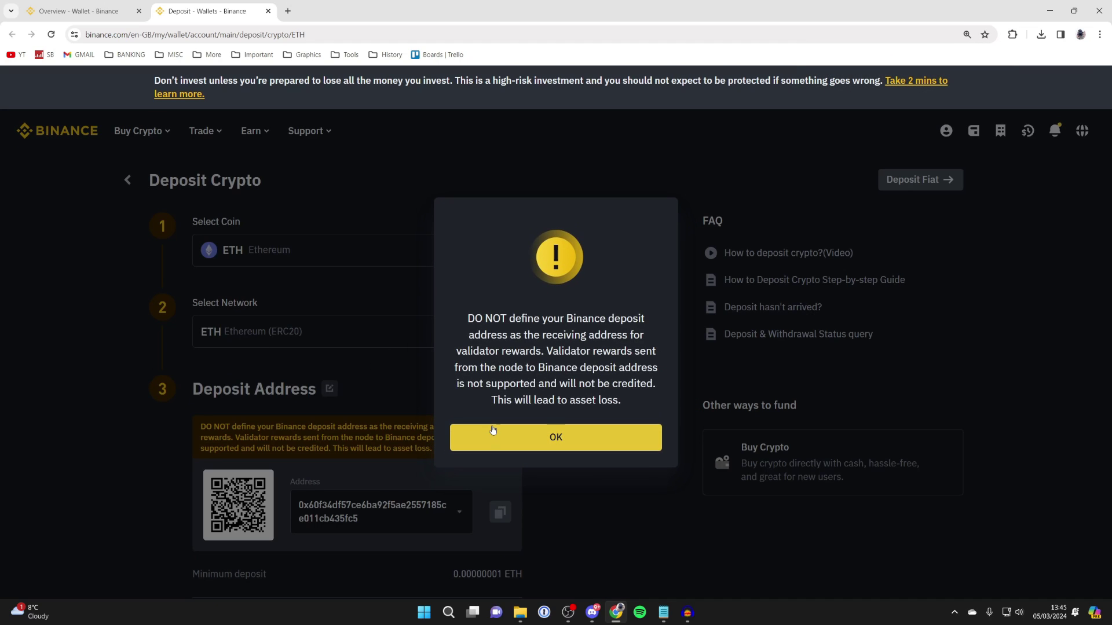
pyautogui.click(494, 432)
pyautogui.scroll(-1, 375, 410)
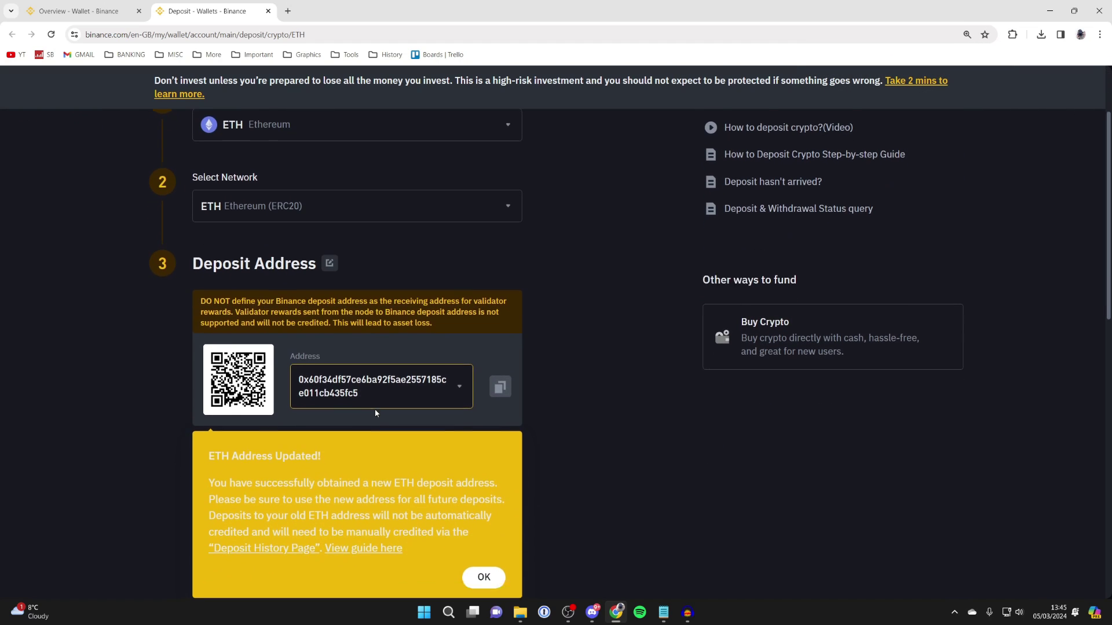
pyautogui.scroll(-1, 365, 380)
pyautogui.scroll(-1, 395, 330)
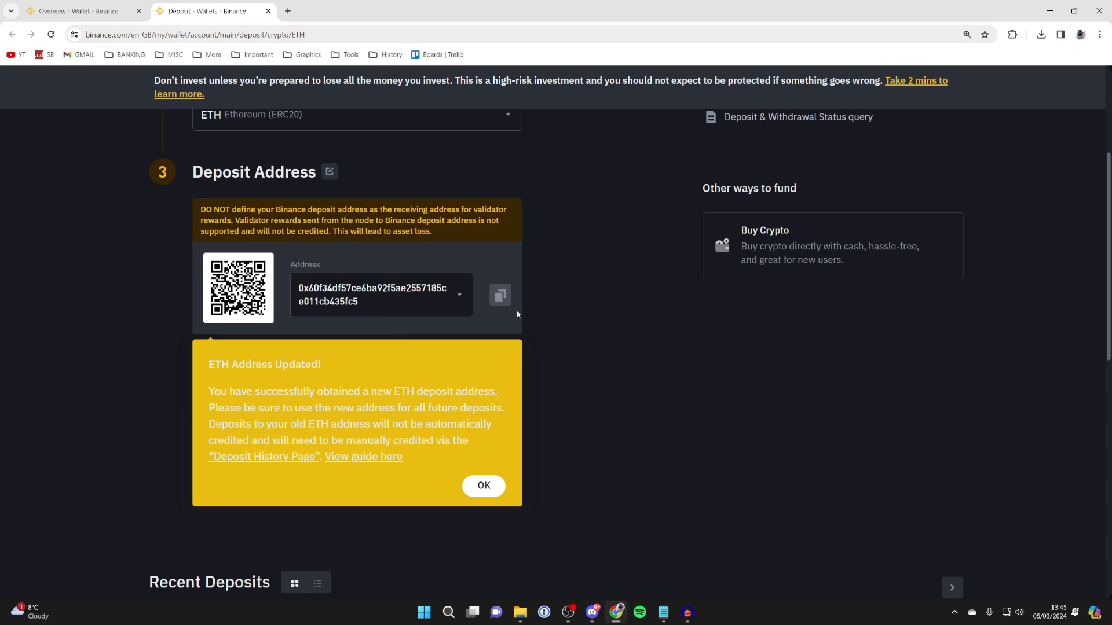
pyautogui.click(504, 298)
pyautogui.click(1012, 35)
pyautogui.click(918, 141)
# Step: Send the maximum ETH, about 0.0071, from MetaMask to the pasted Binance deposit address
pyautogui.click(872, 174)
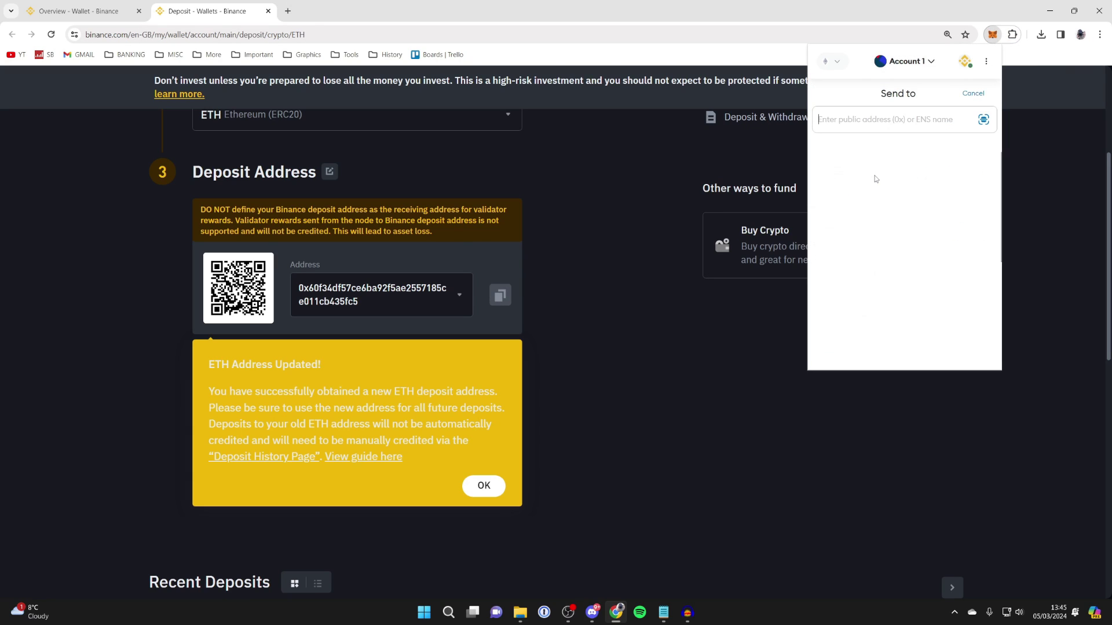
pyautogui.hotkey('ctrl', 'v')
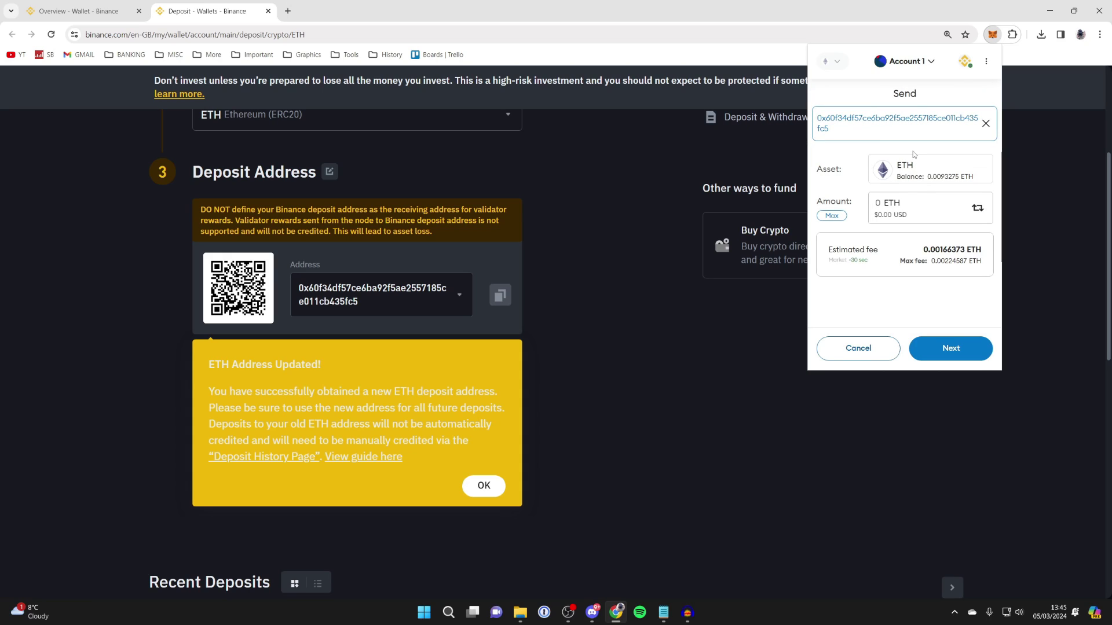
pyautogui.click(839, 216)
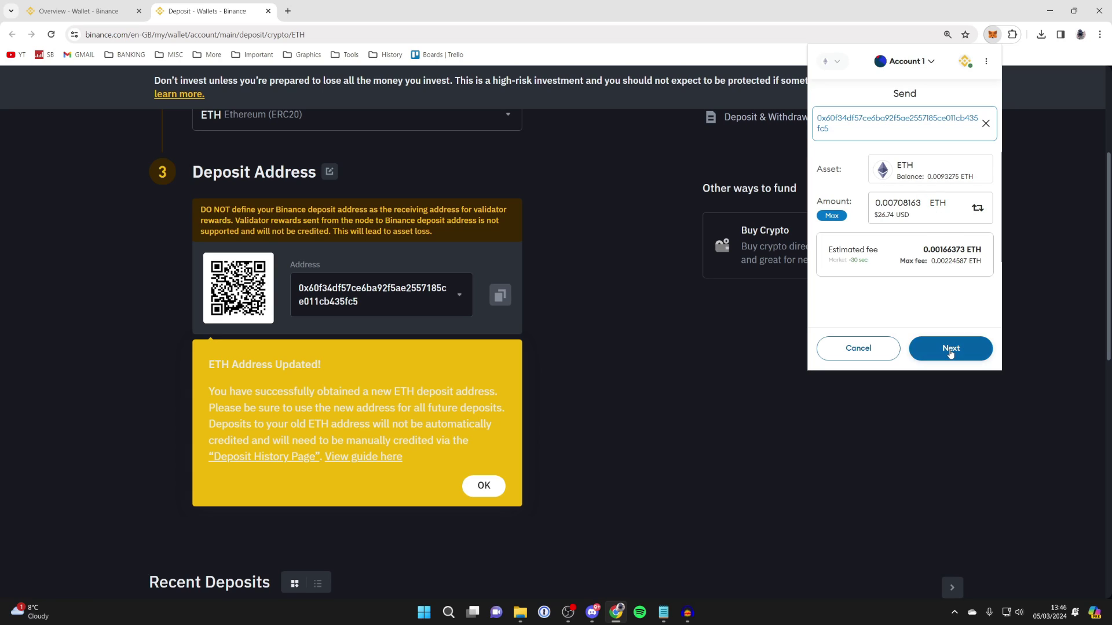
pyautogui.click(950, 349)
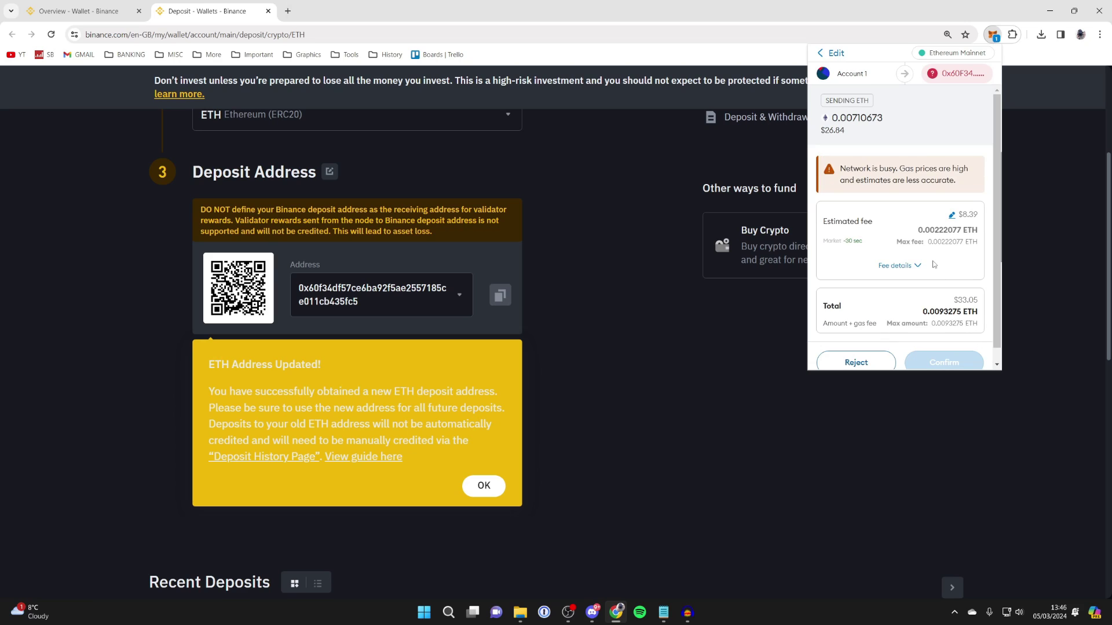
pyautogui.scroll(-1, 912, 257)
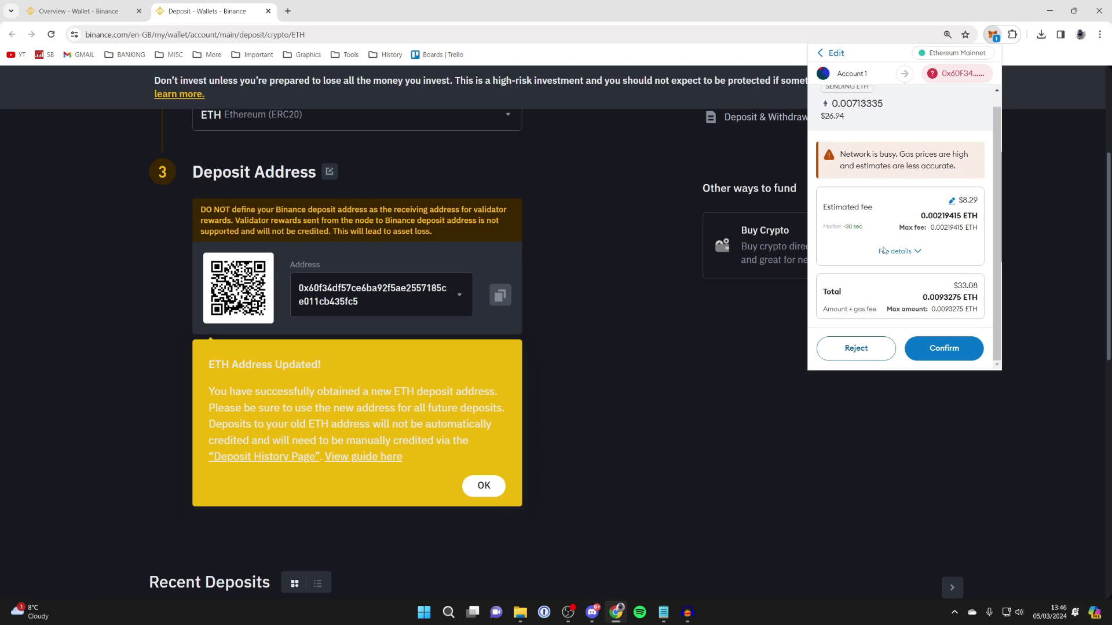
pyautogui.click(956, 345)
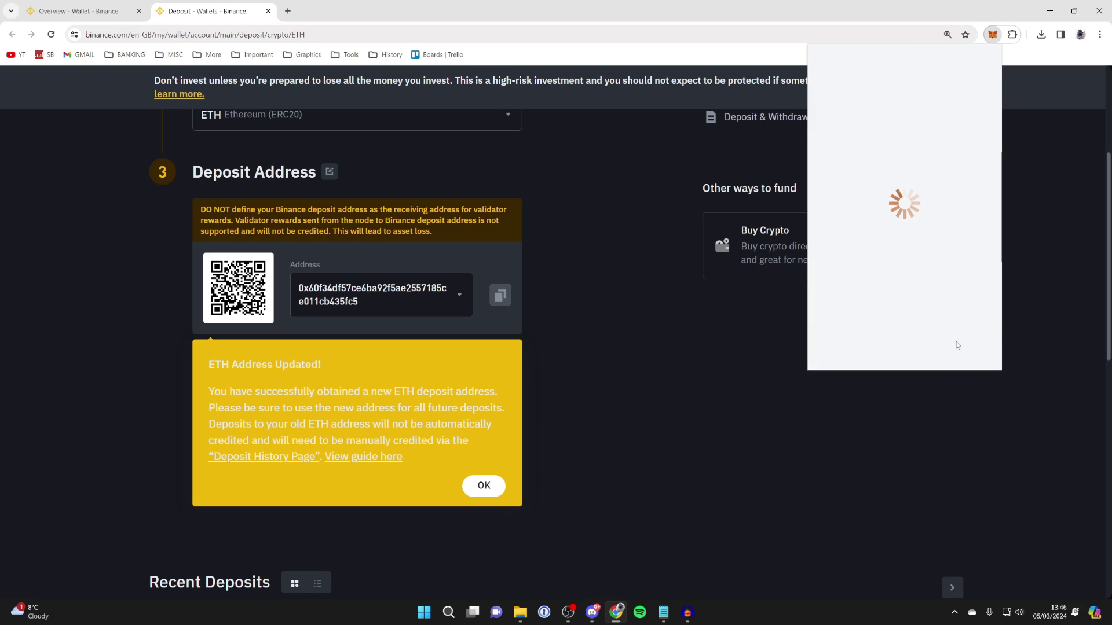
# Step: Check that the Spot wallet holds 0.00713334 ETH and that the deposit shows as processing
pyautogui.click(644, 337)
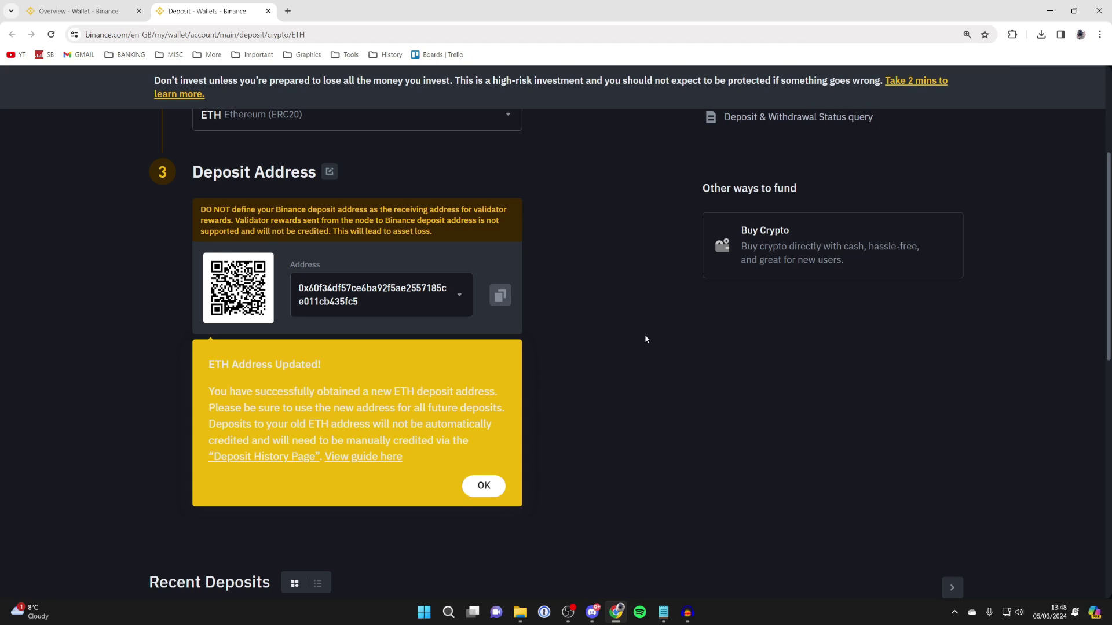
pyautogui.scroll(3, 644, 335)
pyautogui.scroll(1, 642, 331)
pyautogui.moveTo(974, 130)
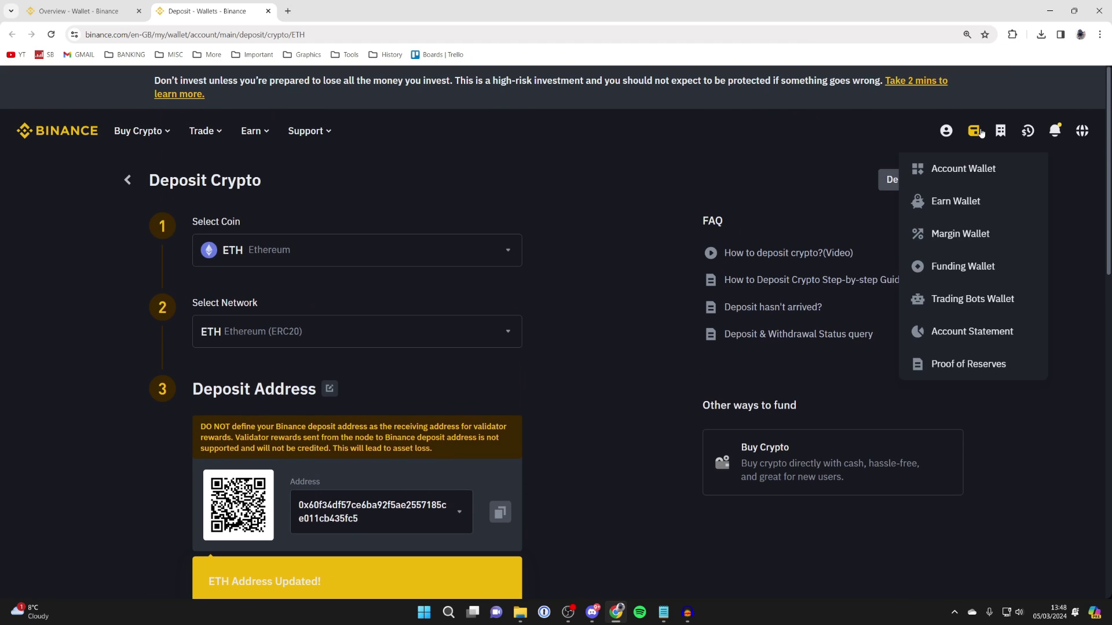
pyautogui.click(976, 177)
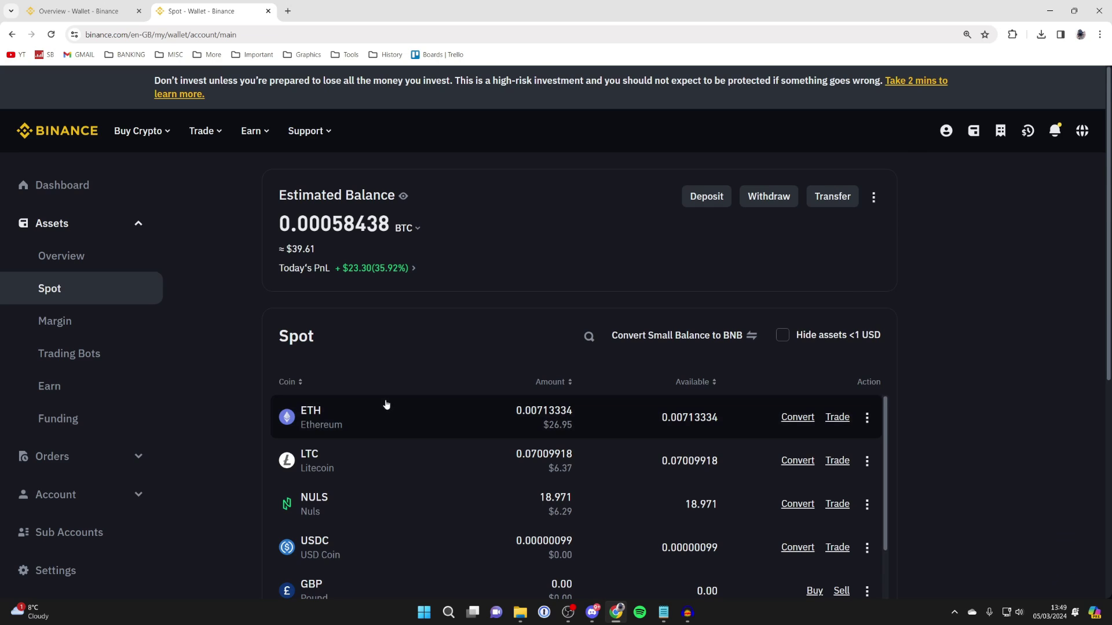
pyautogui.click(417, 402)
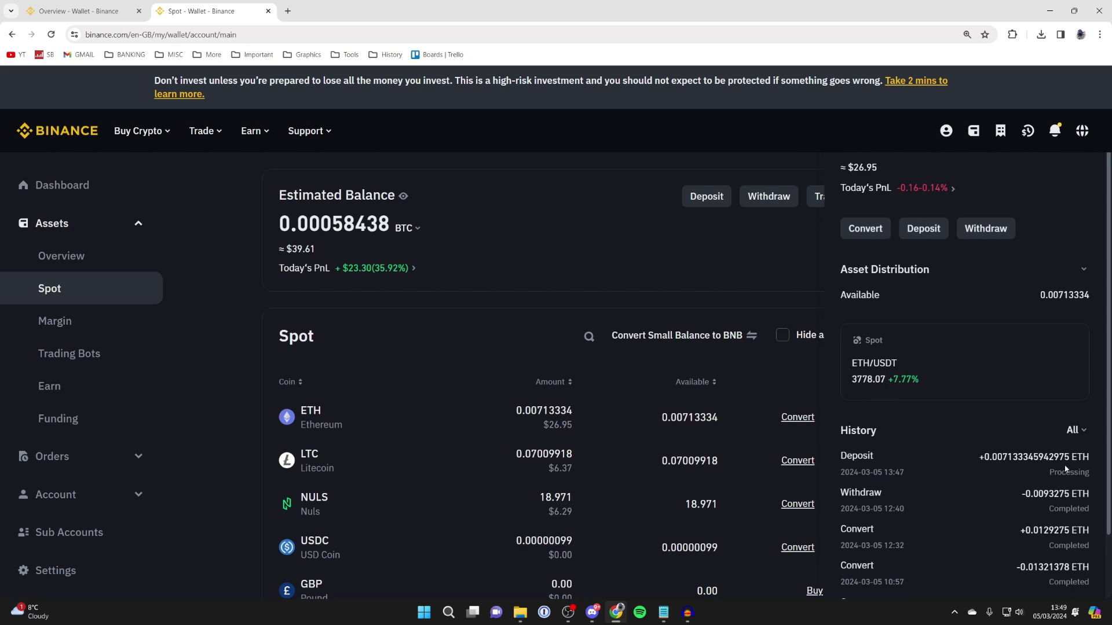
pyautogui.click(661, 255)
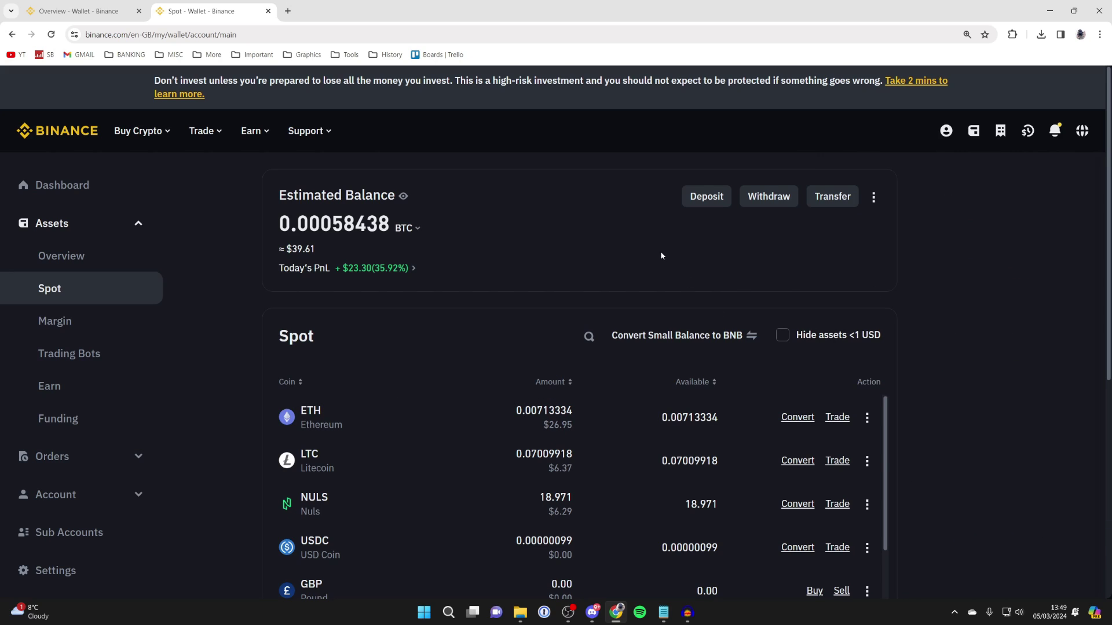